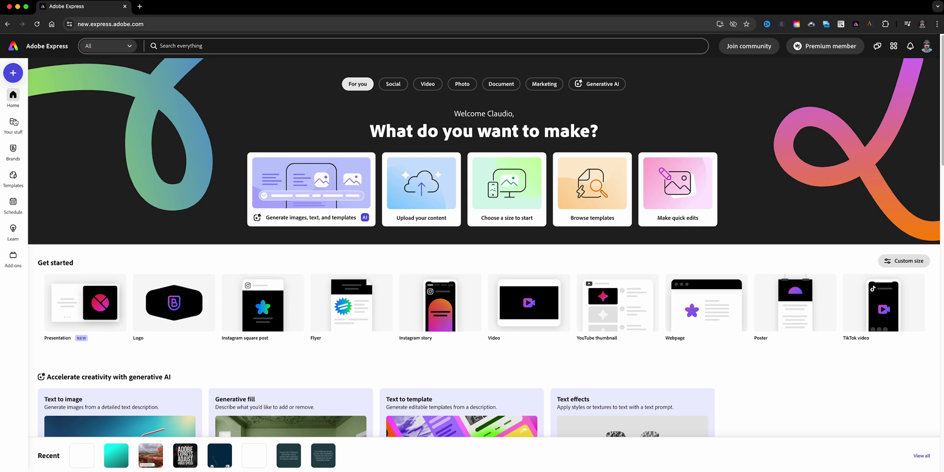
- Open the add-ons catalogue and view the Issuu add-on's details page
left_click(15, 259)
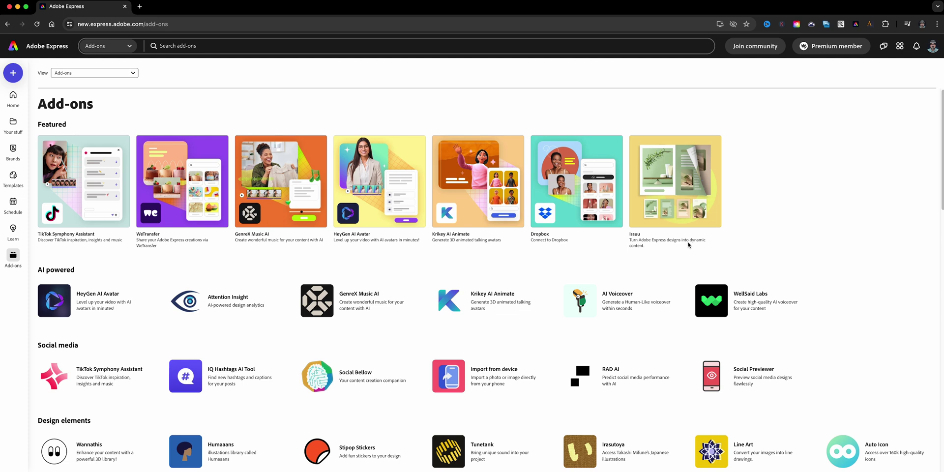
left_click(691, 187)
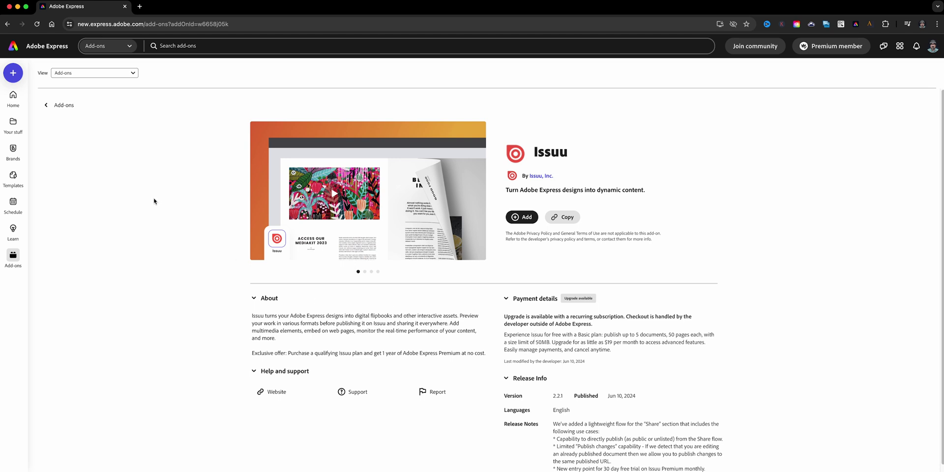
- Add the Google Drive add-on from the add-ons catalogue
left_click(69, 106)
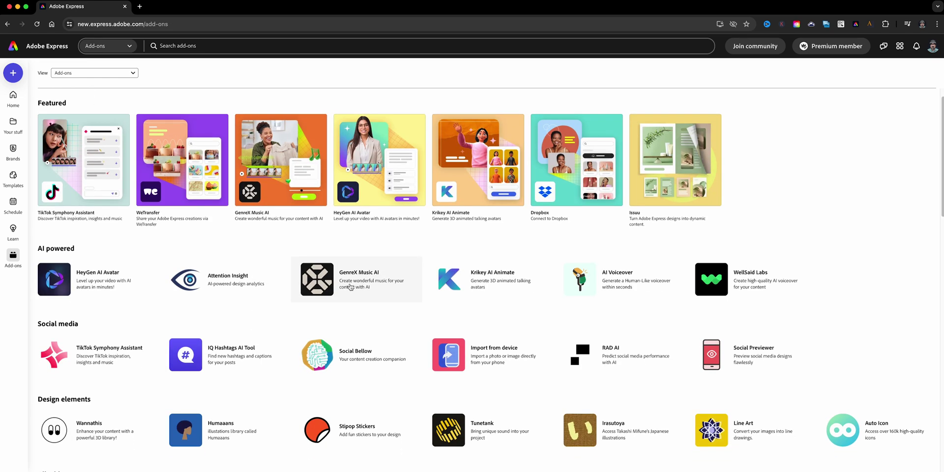
scroll(351, 287, "down", 6)
scroll(350, 287, "down", 2)
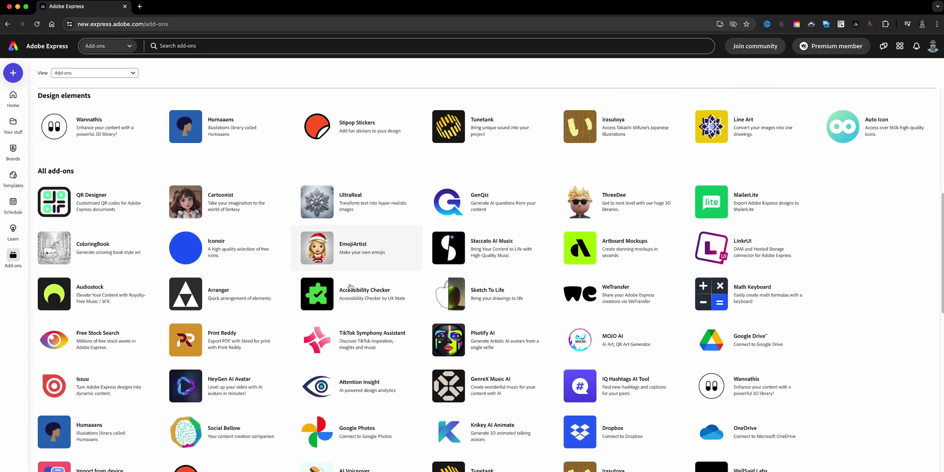
scroll(351, 287, "down", 1)
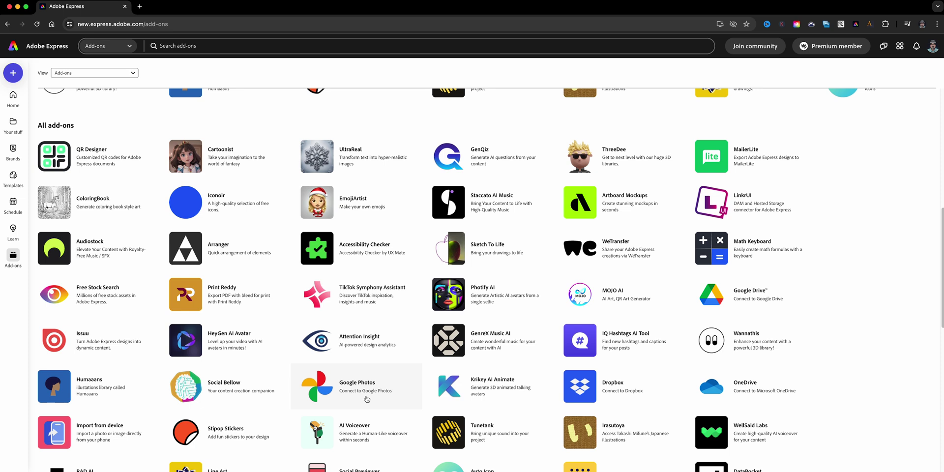
left_click(761, 292)
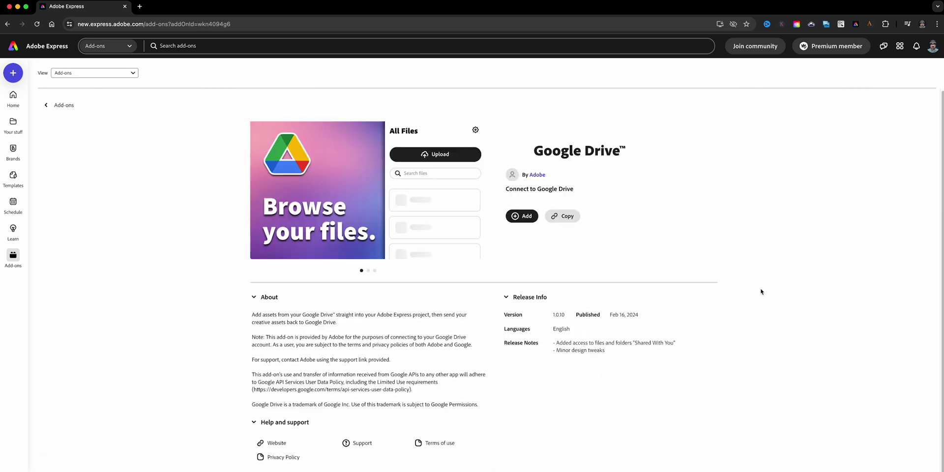
left_click(524, 217)
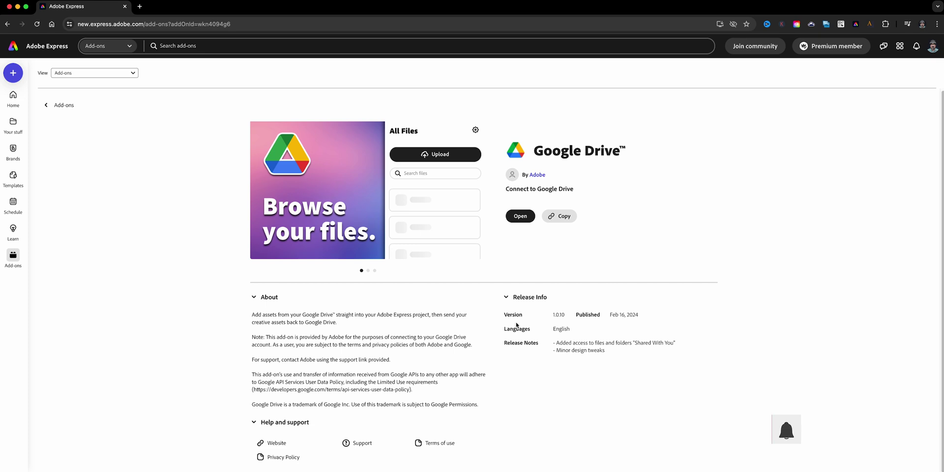
- Add the Google Photos add-on and return to the full add-ons catalogue
left_click(46, 104)
scroll(401, 440, "down", 15)
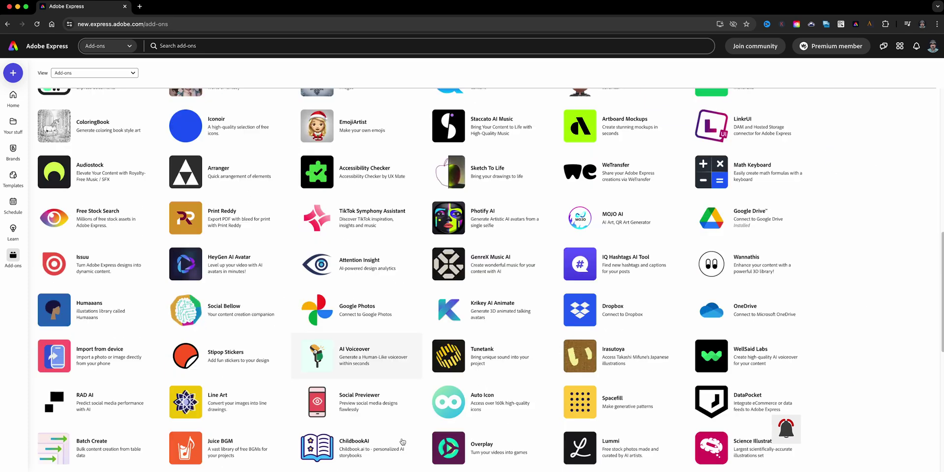
left_click(373, 315)
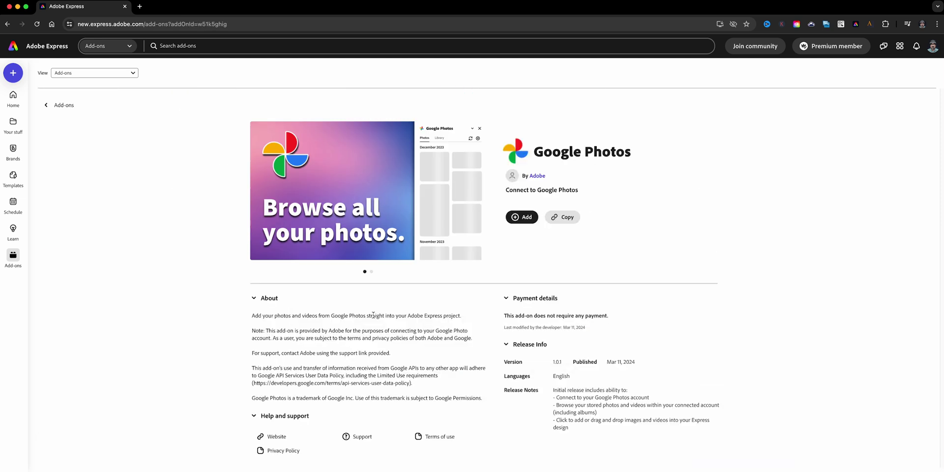
left_click(522, 217)
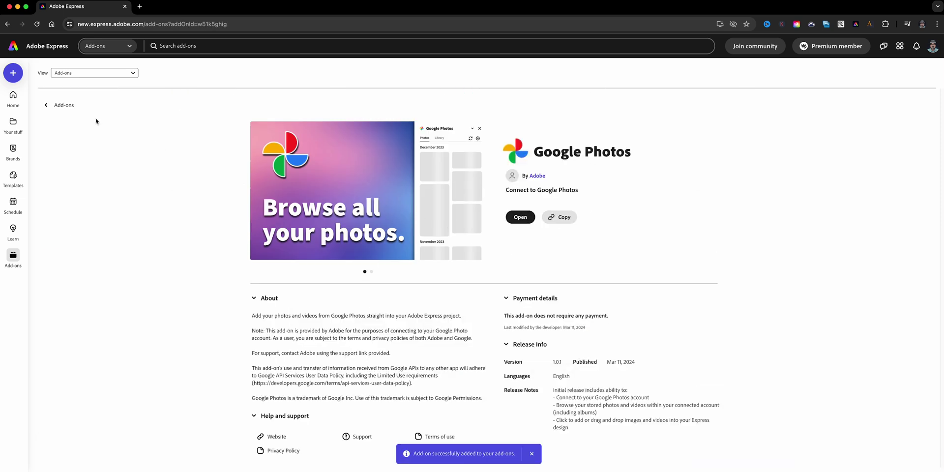
left_click(45, 106)
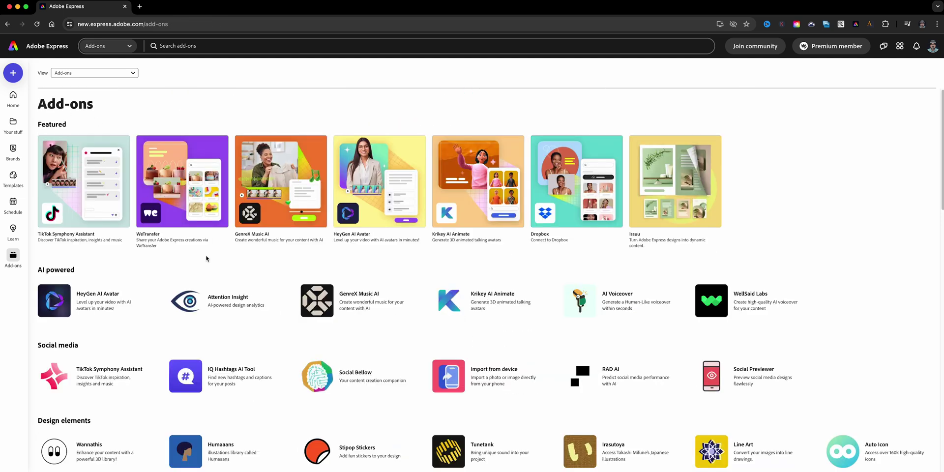
- Find the Gradients add-on in All add-ons and add it
scroll(216, 293, "down", 3)
scroll(230, 300, "down", 5)
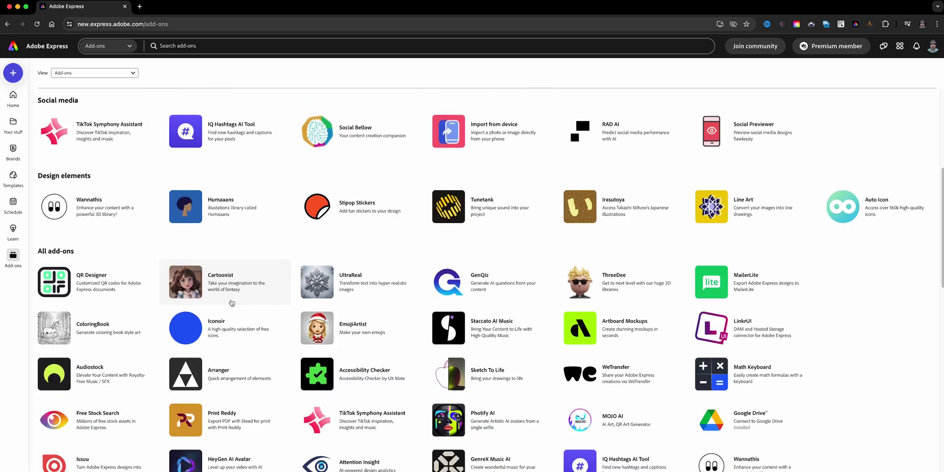
scroll(232, 302, "down", 5)
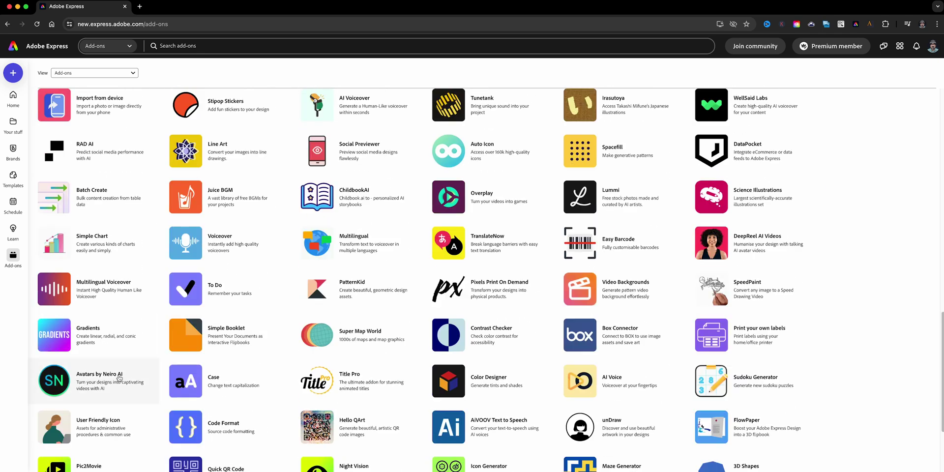
left_click(72, 345)
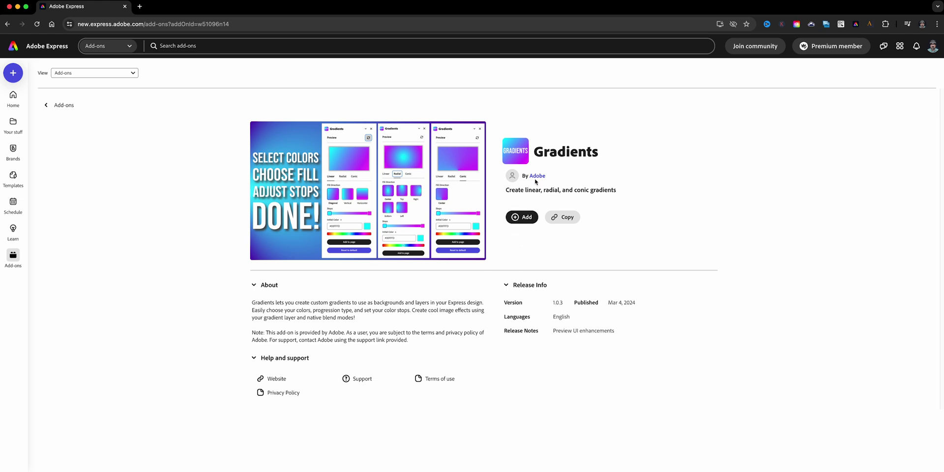
left_click(528, 219)
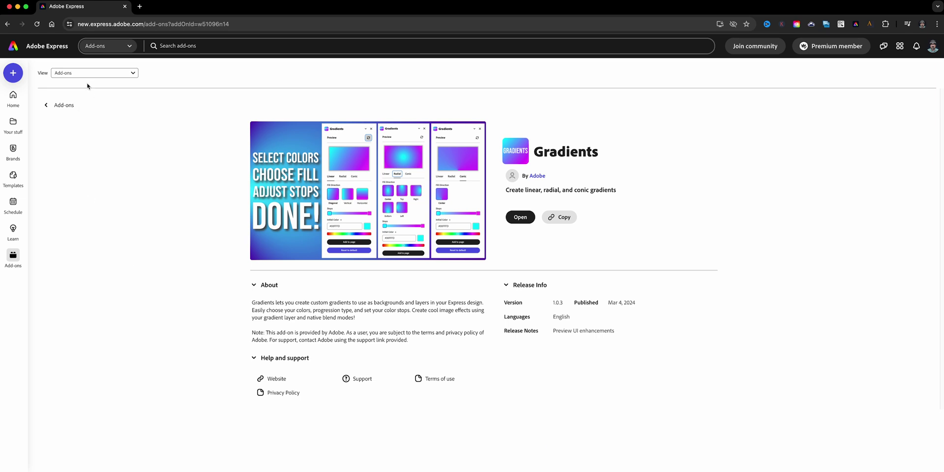
- Return to the add-ons catalogue and browse through the list
left_click(63, 106)
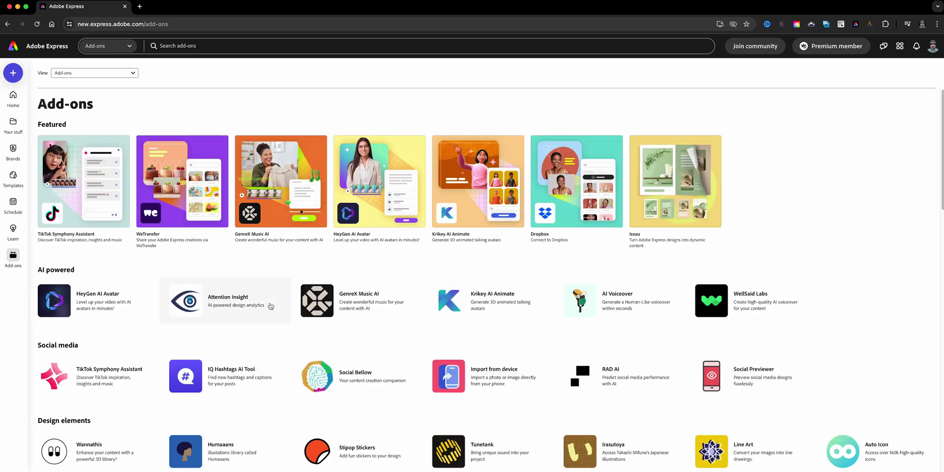
scroll(271, 313, "down", 5)
scroll(271, 312, "down", 10)
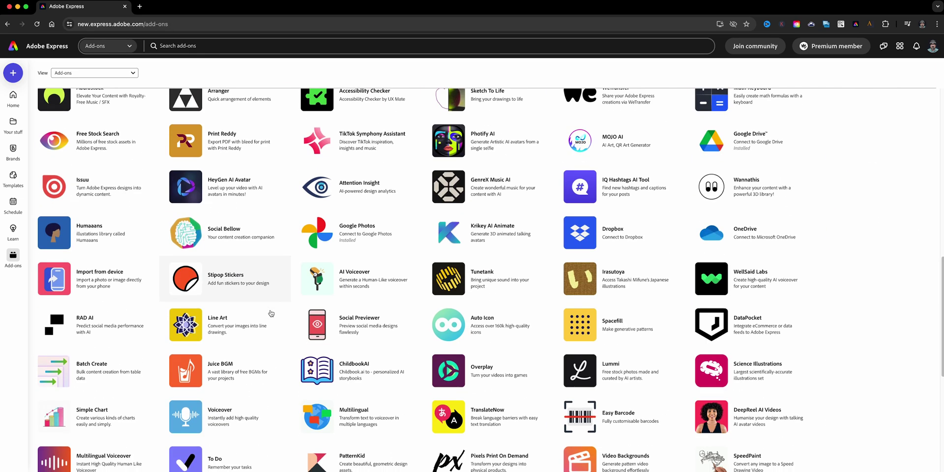
scroll(271, 314, "down", 2)
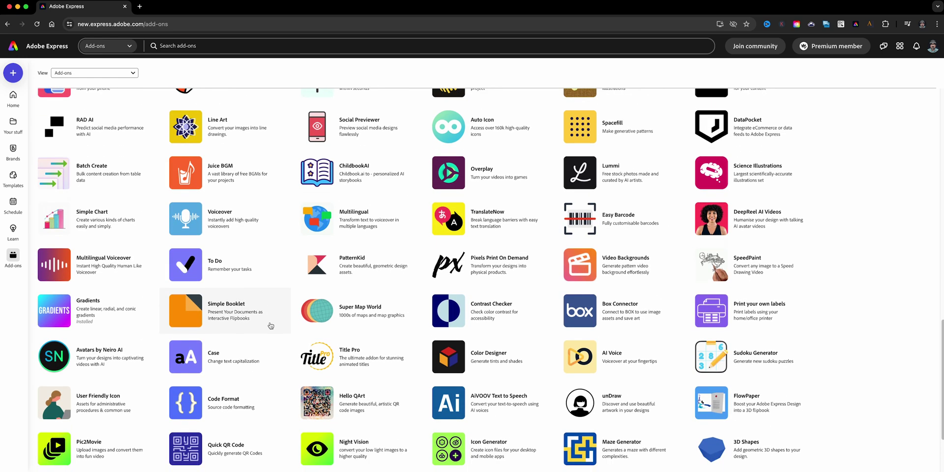
scroll(263, 319, "down", 1)
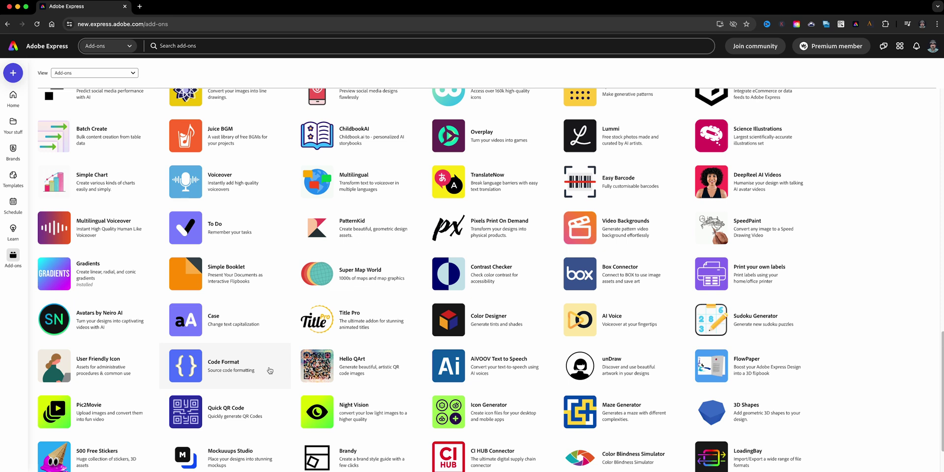
scroll(270, 371, "up", 15)
- From the home page, create a blank portrait 9:16 page and hide the template suggestions
left_click(20, 95)
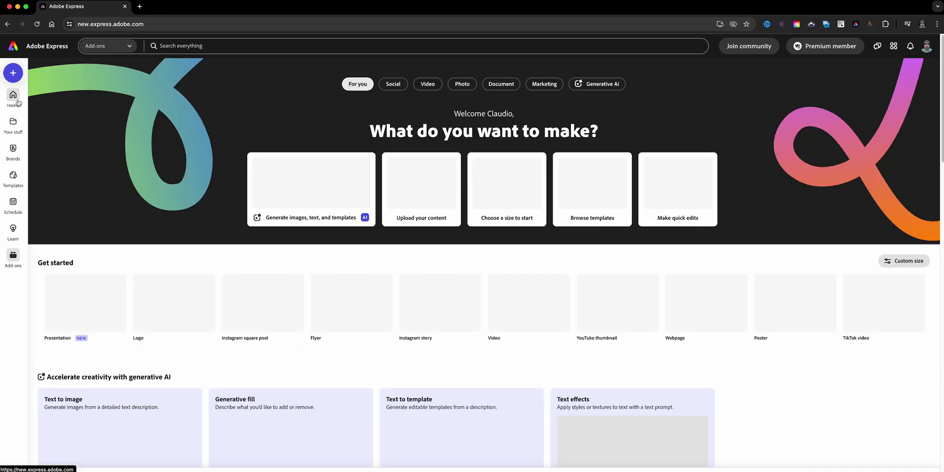
left_click(12, 72)
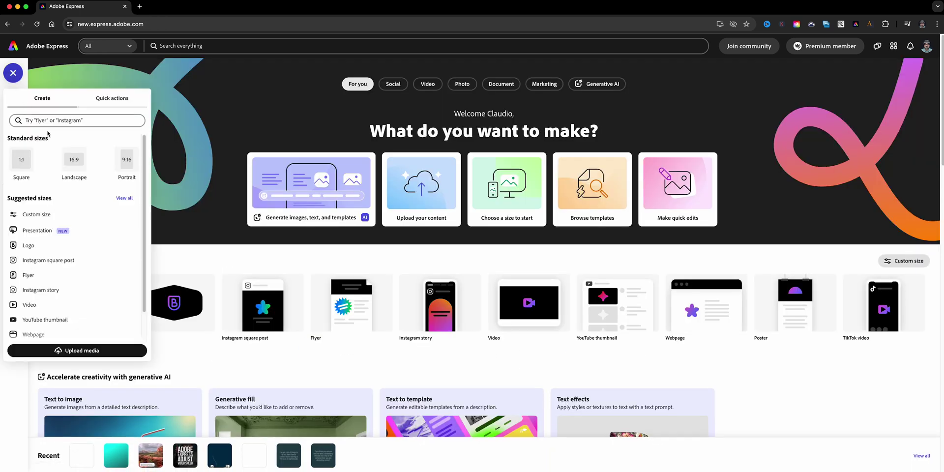
left_click(124, 165)
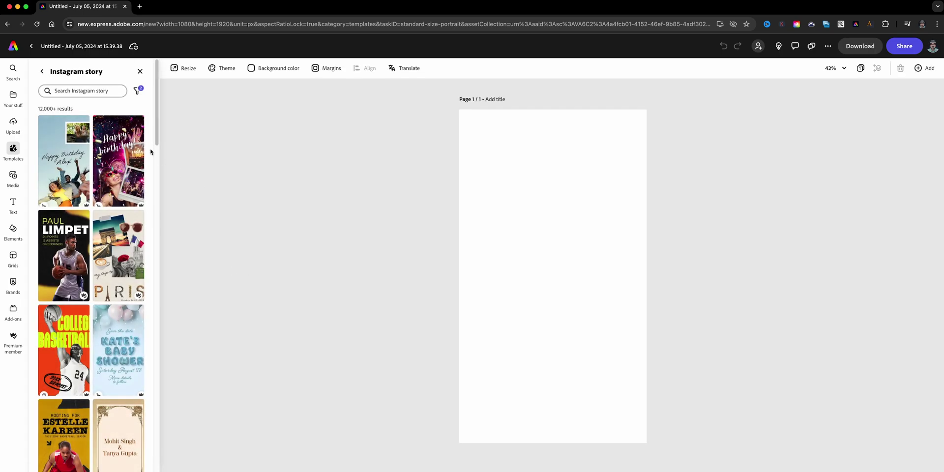
left_click(139, 71)
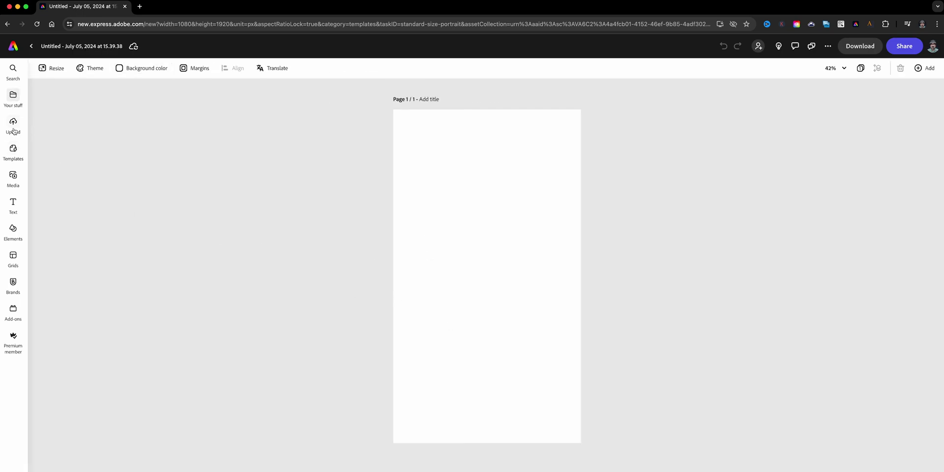
- Show Your add-ons in the Add-ons panel: Google Drive, Google Photos and Gradients
left_click(14, 308)
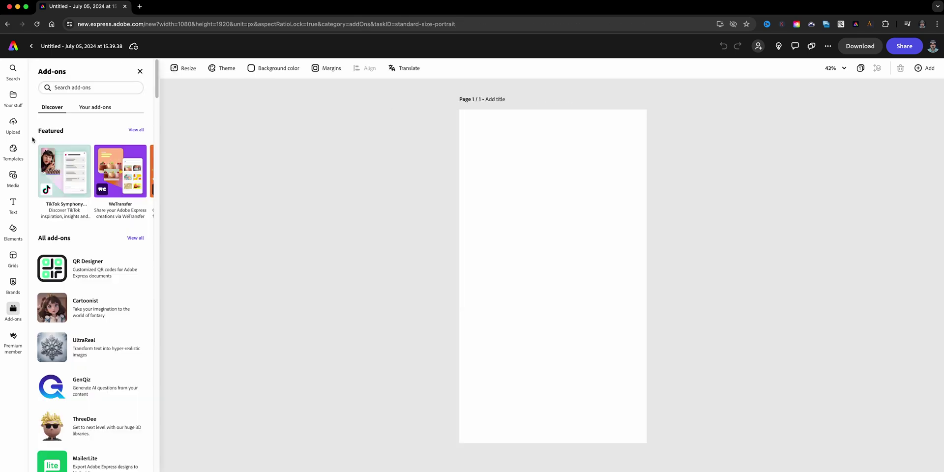
scroll(82, 237, "down", 7)
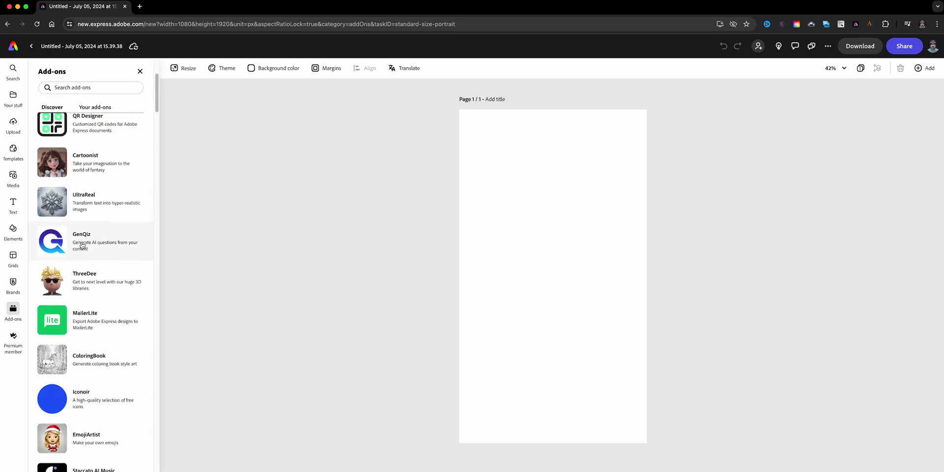
scroll(82, 245, "down", 15)
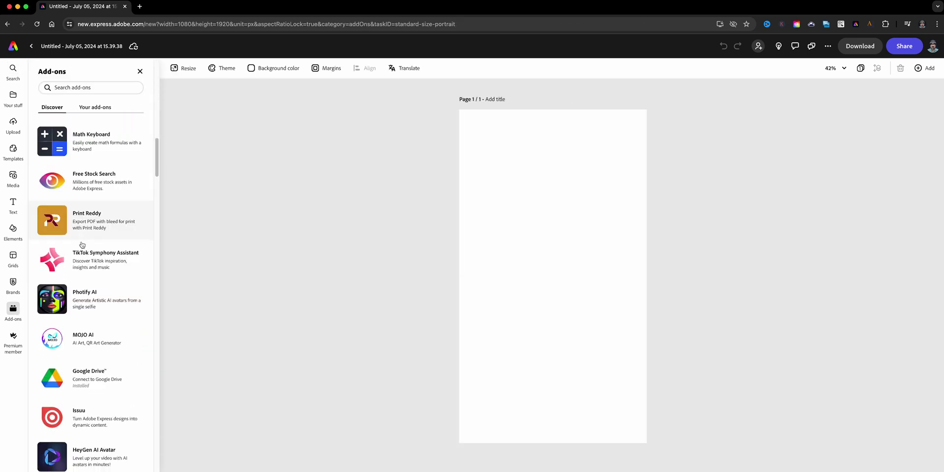
scroll(83, 244, "up", 20)
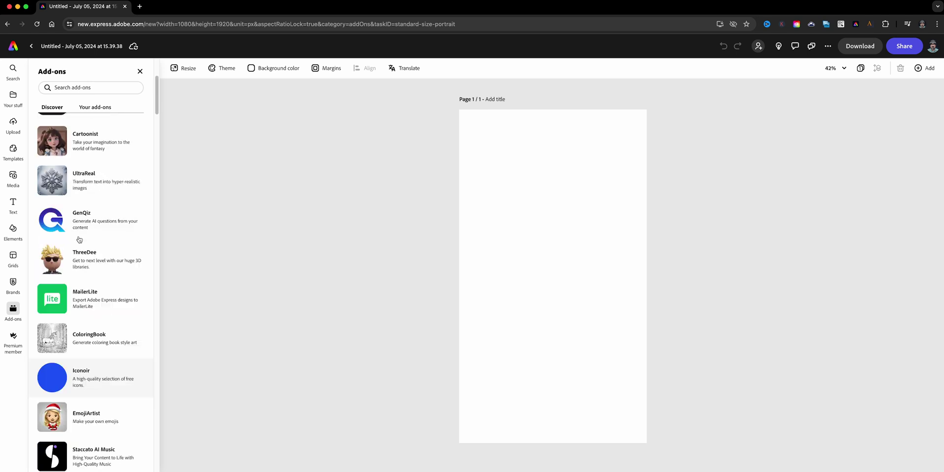
left_click(102, 111)
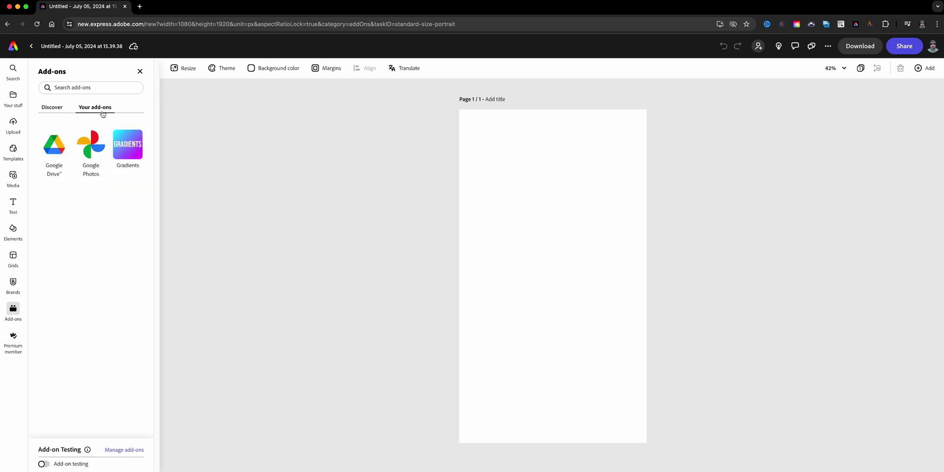
- Connect a Google account to the Google Photos add-on, granting all requested permissions
left_click(92, 158)
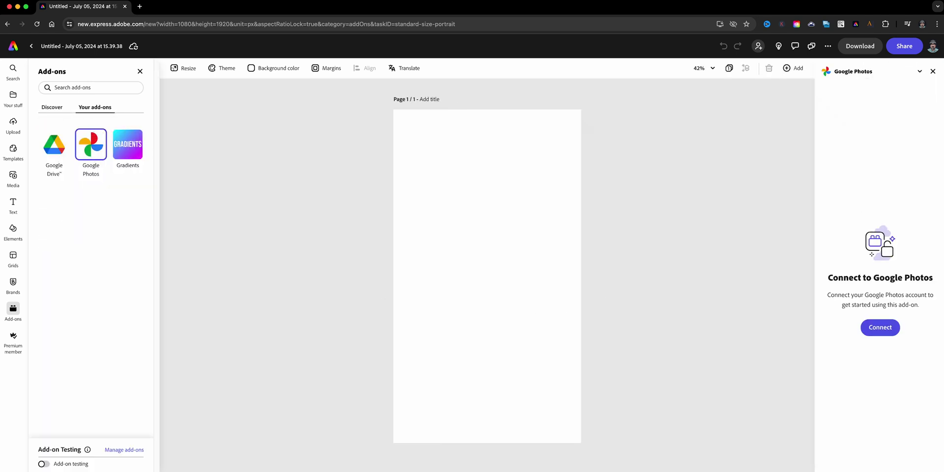
left_click(877, 328)
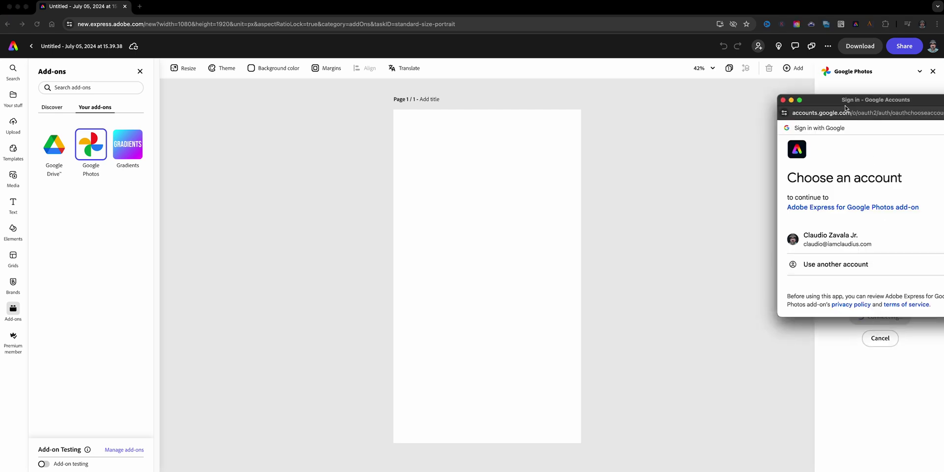
left_click_drag(845, 108, 713, 111)
left_click(711, 250)
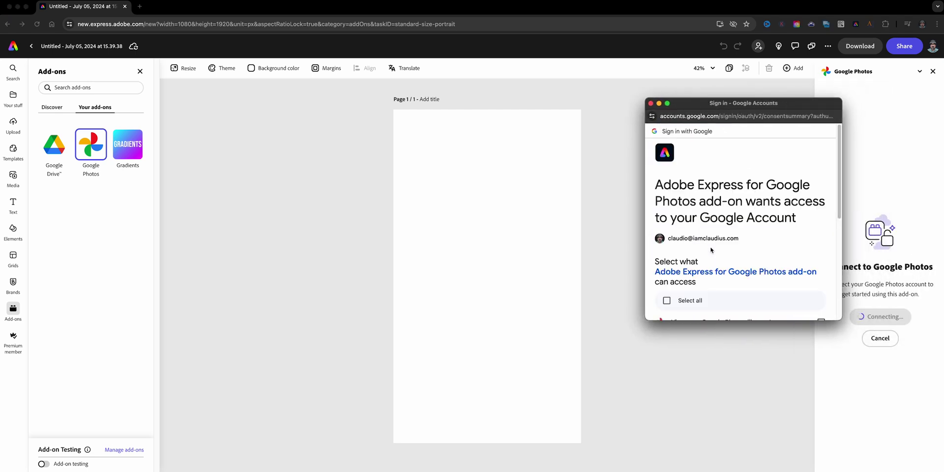
scroll(776, 277, "down", 10)
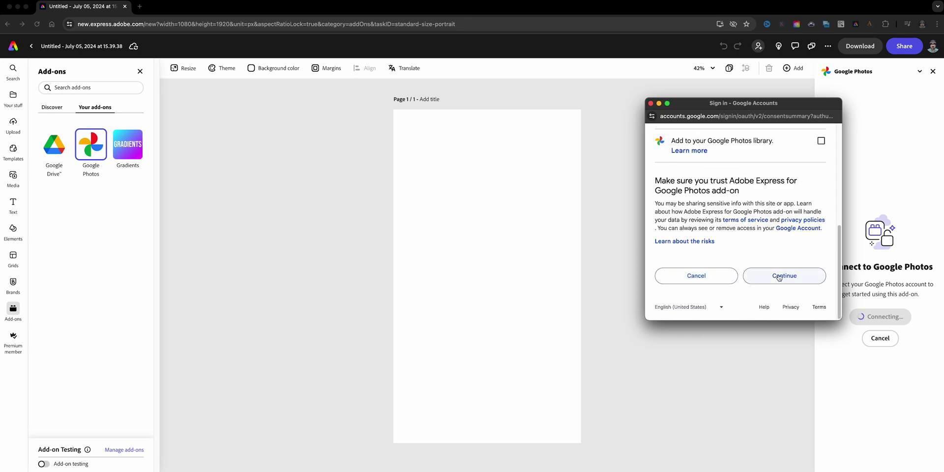
scroll(776, 245, "up", 10)
scroll(713, 212, "down", 2)
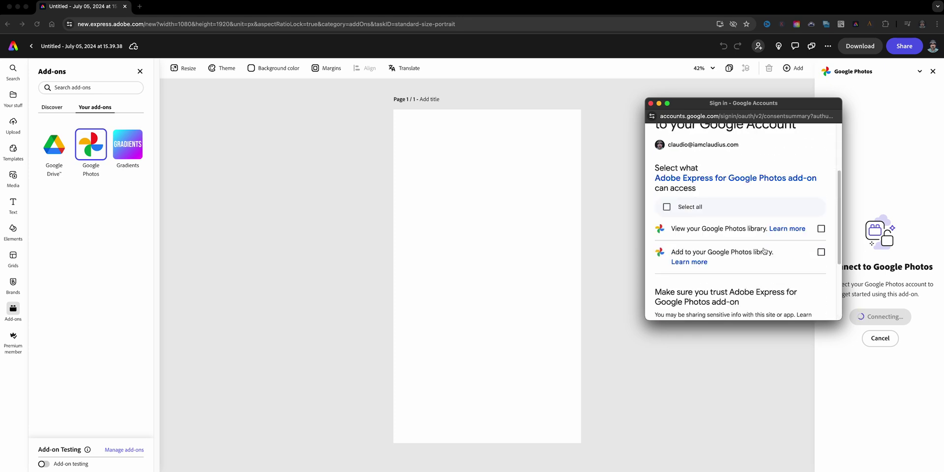
left_click(702, 207)
scroll(773, 275, "down", 5)
left_click(776, 277)
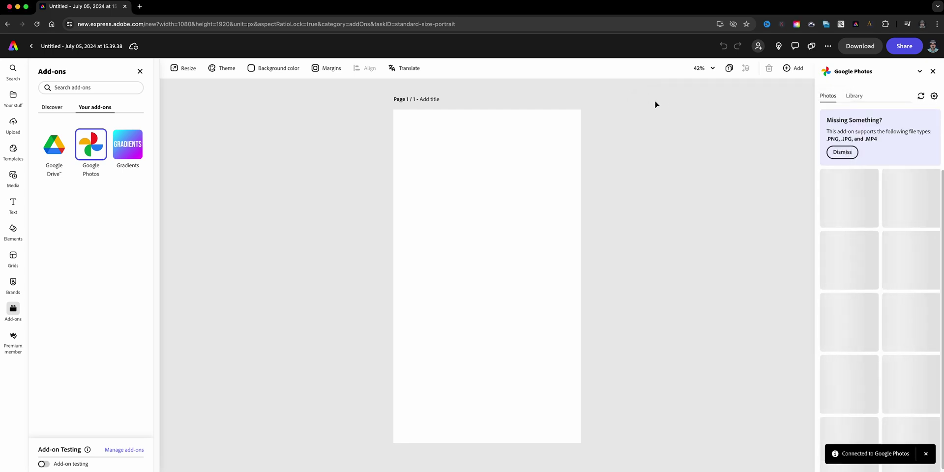
- Insert the black-and-white hallway photo from Google Photos onto the page
scroll(841, 265, "down", 10)
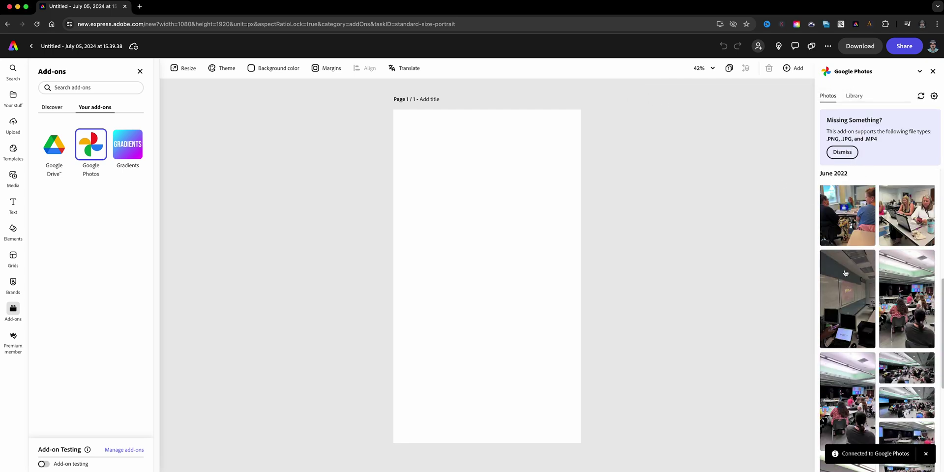
scroll(846, 273, "up", 5)
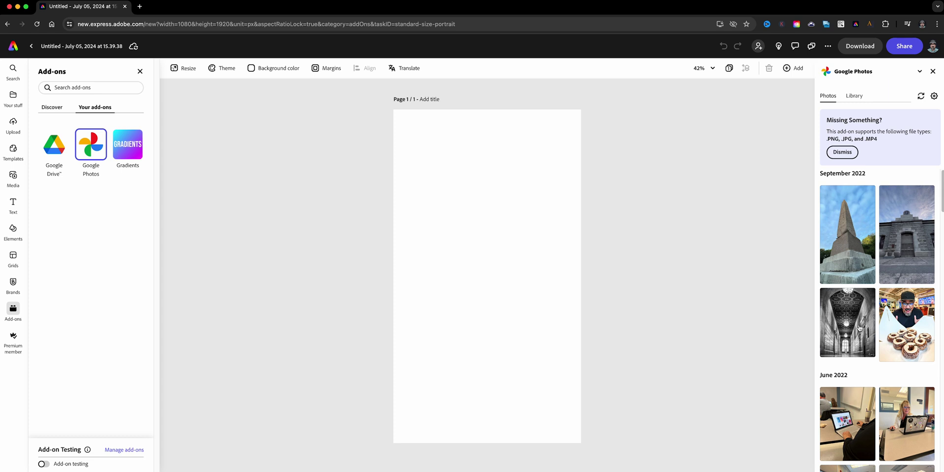
left_click(860, 328)
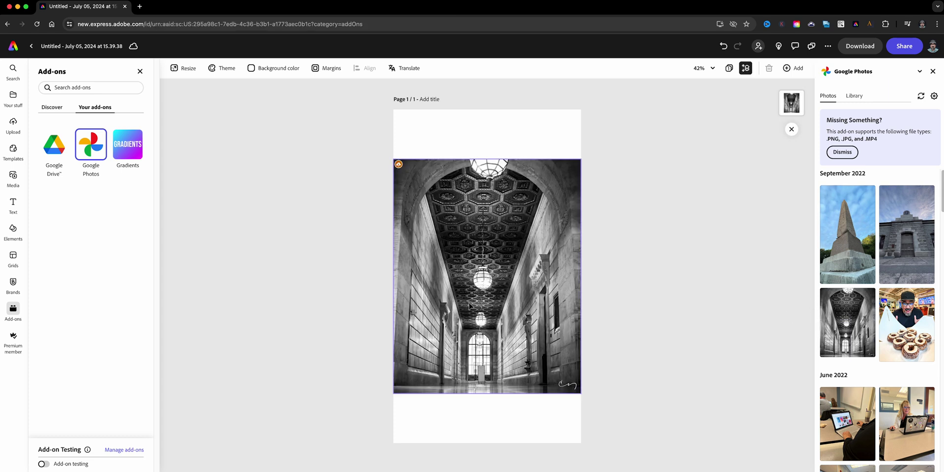
- Shrink the hallway photo and move it to the centre of the page
left_click(470, 306)
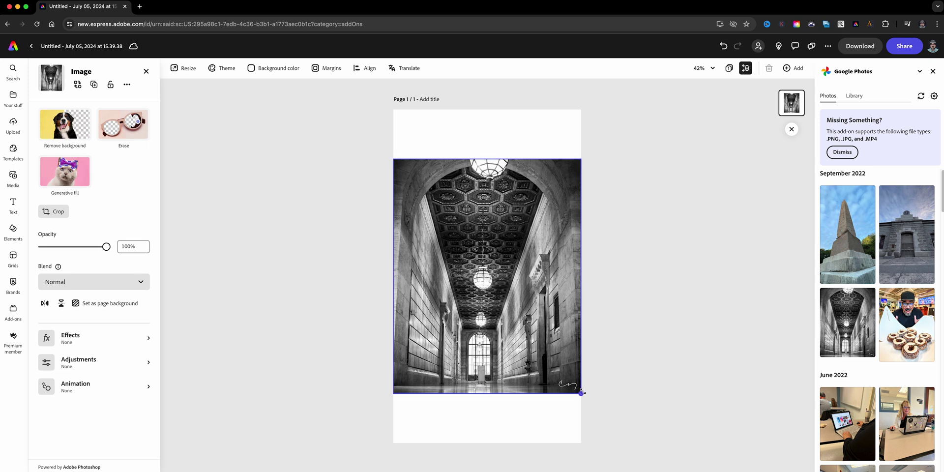
left_click_drag(582, 392, 524, 320)
left_click_drag(479, 287, 506, 327)
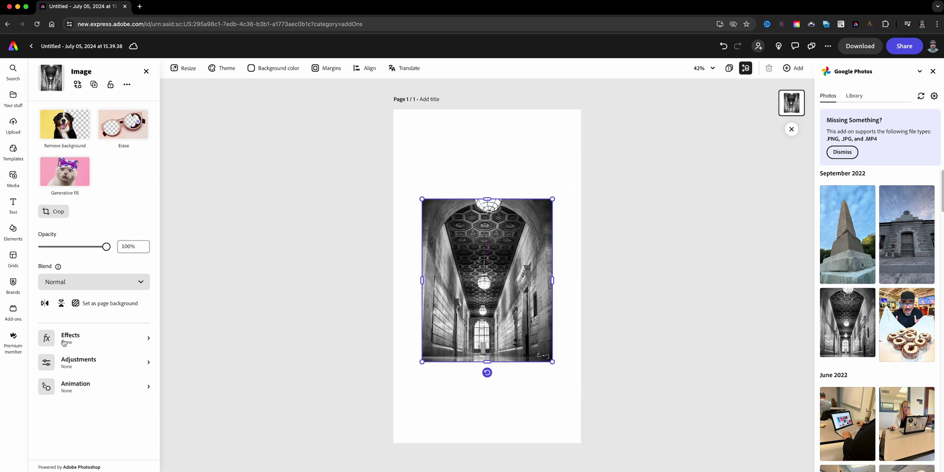
- Crop the hallway photo into a circle
left_click(57, 211)
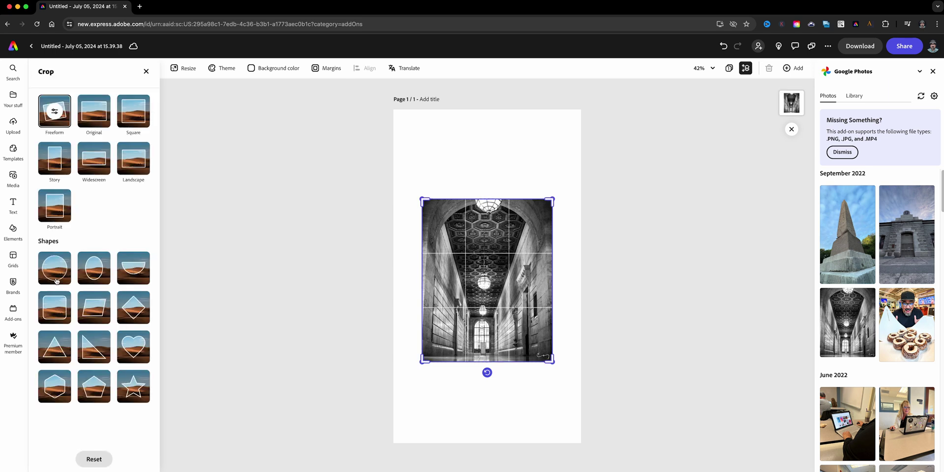
left_click(51, 275)
left_click(320, 273)
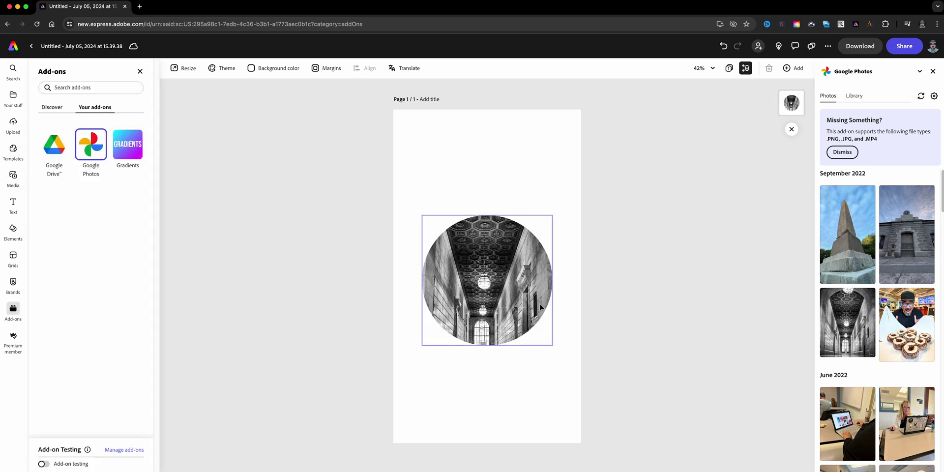
- Connect a Google account to the Google Drive add-on and approve access
left_click(61, 153)
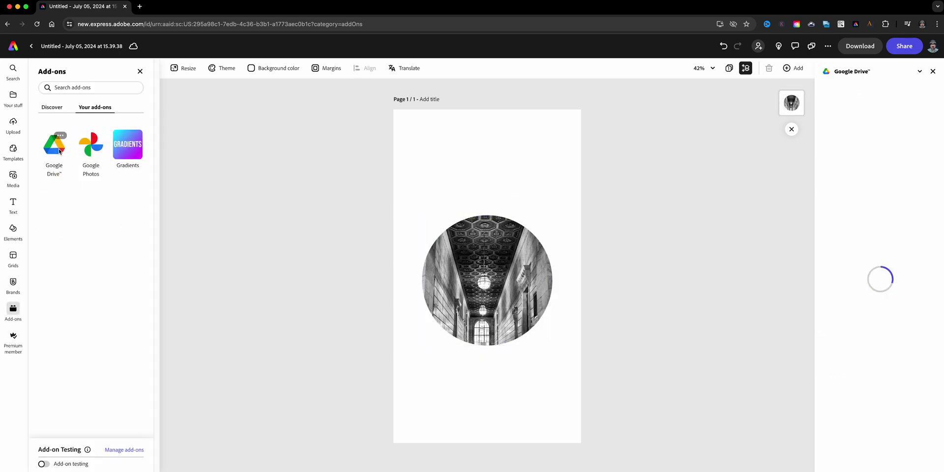
left_click(877, 325)
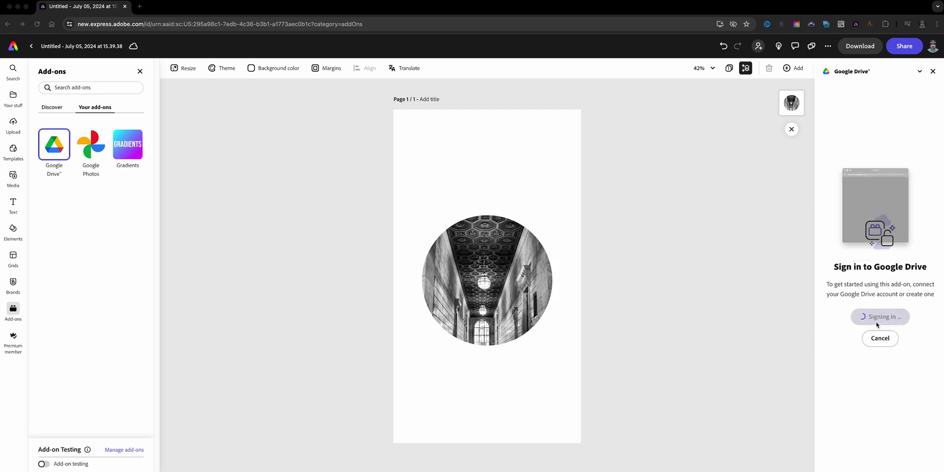
left_click_drag(829, 121, 687, 133)
left_click(748, 240)
scroll(720, 283, "down", 5)
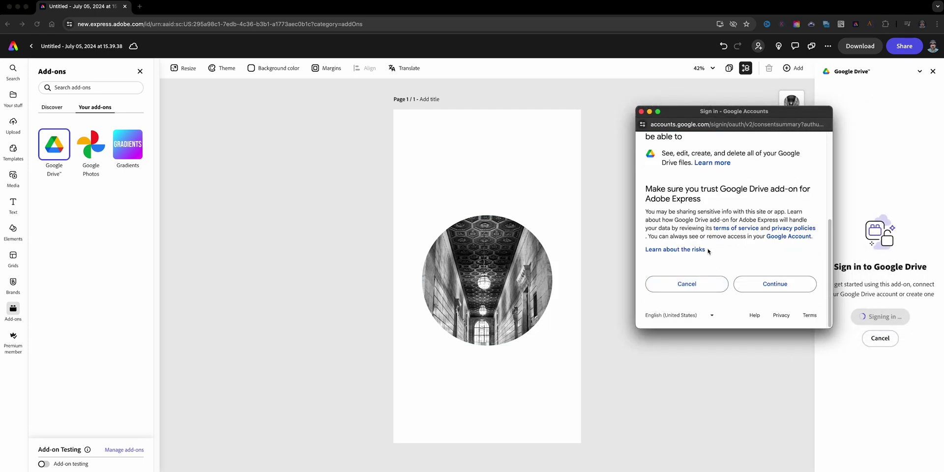
scroll(738, 276, "down", 5)
left_click(750, 290)
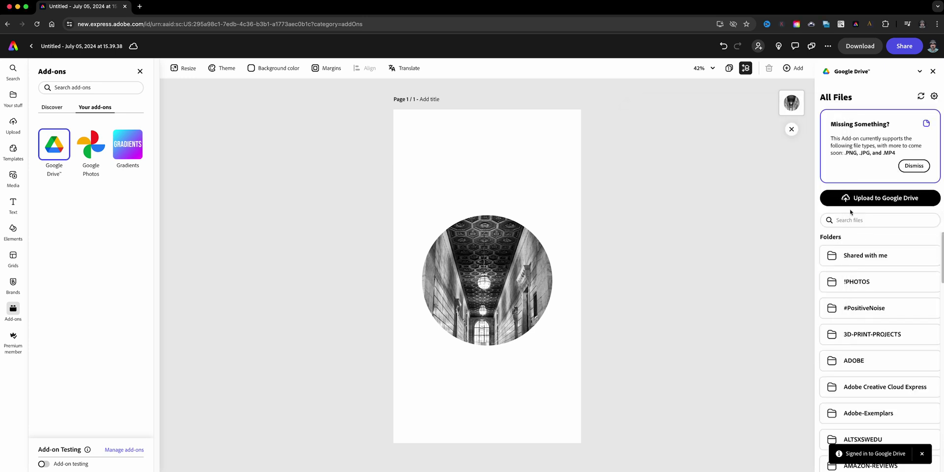
- Open the Gradients add-on from Your add-ons
scroll(894, 294, "down", 1)
scroll(894, 294, "down", 10)
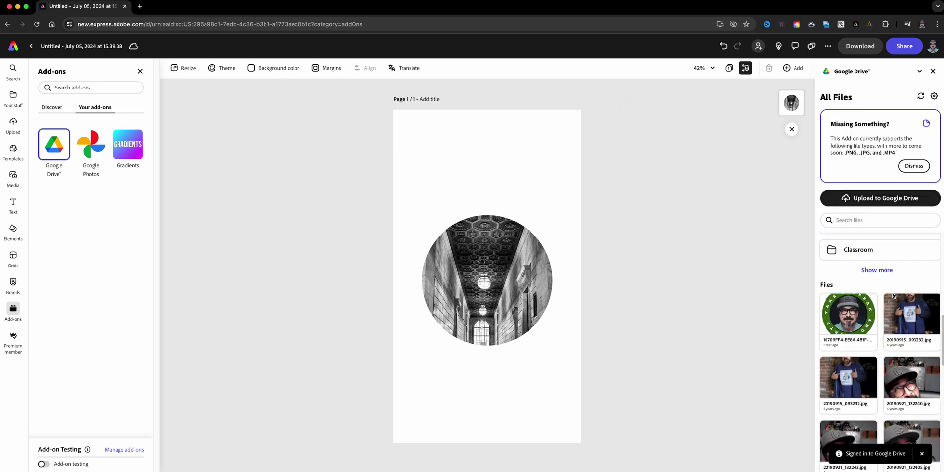
scroll(893, 296, "up", 10)
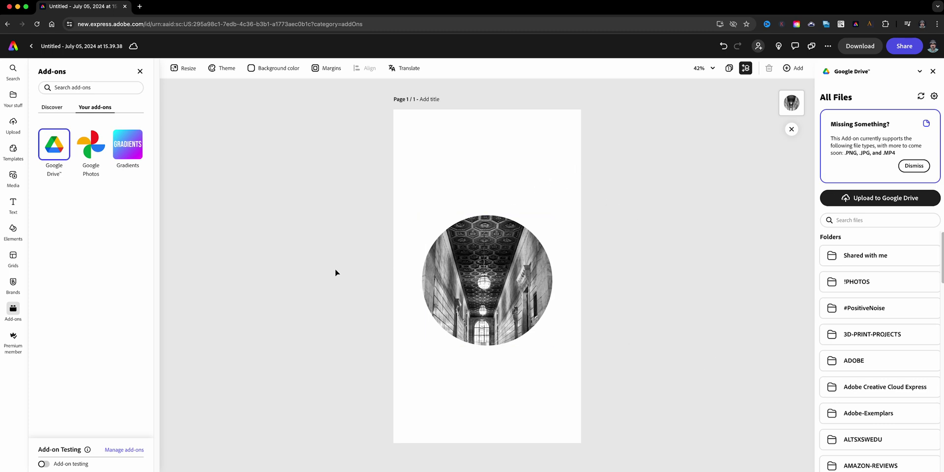
left_click(132, 158)
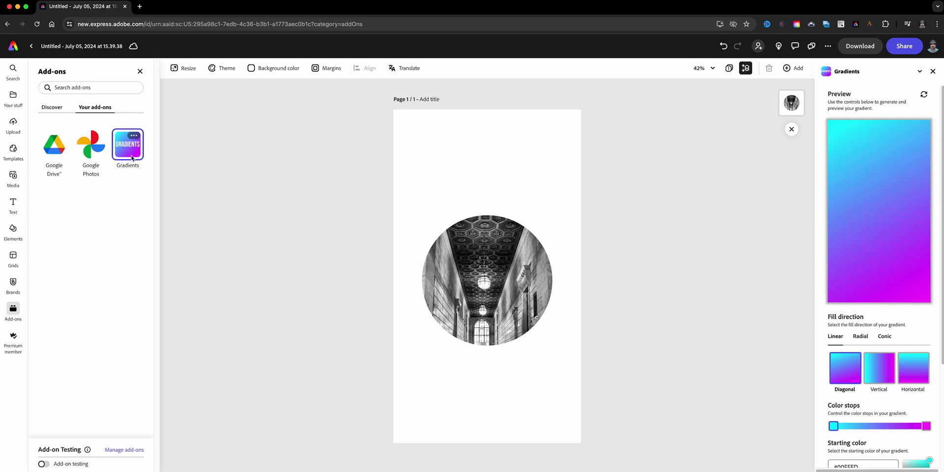
- Set the ending colour to teal #0E5E5E and brighten the starting colour to vivid teal #0DFFFF
scroll(865, 295, "down", 3)
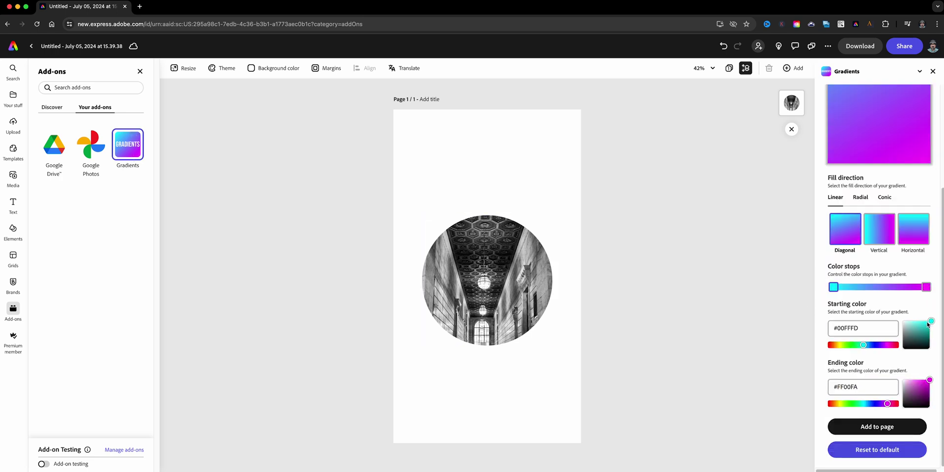
left_click_drag(929, 325, 927, 339)
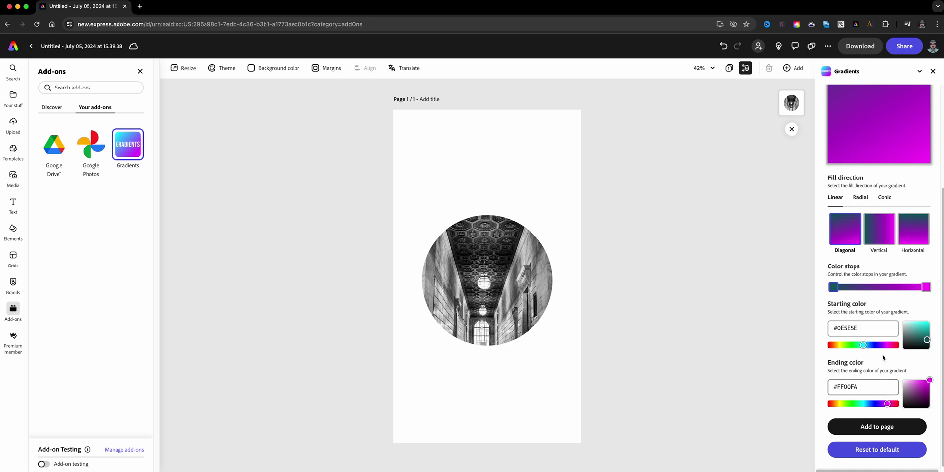
left_click(861, 329)
key("cmd+c")
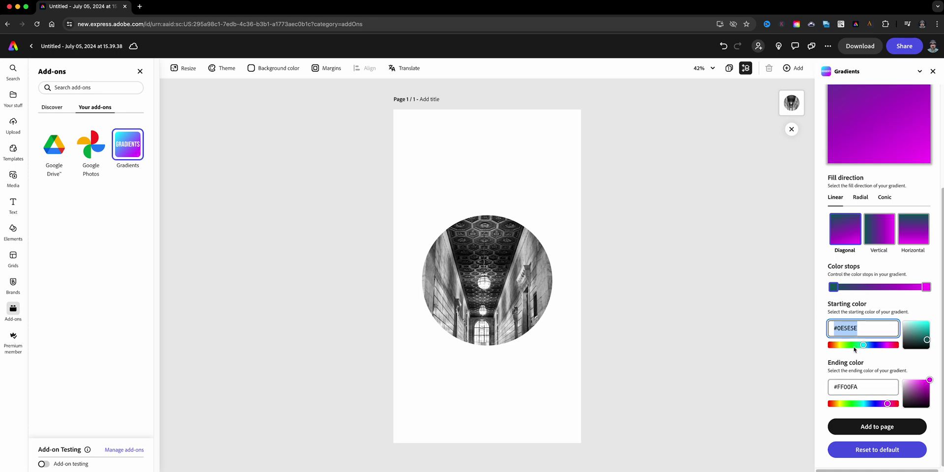
key("Tab")
key("cmd+v")
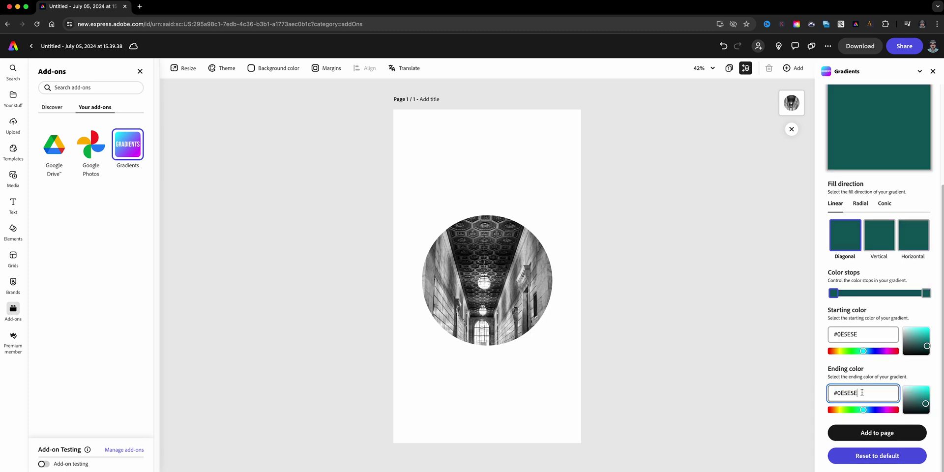
scroll(911, 335, "up", 2)
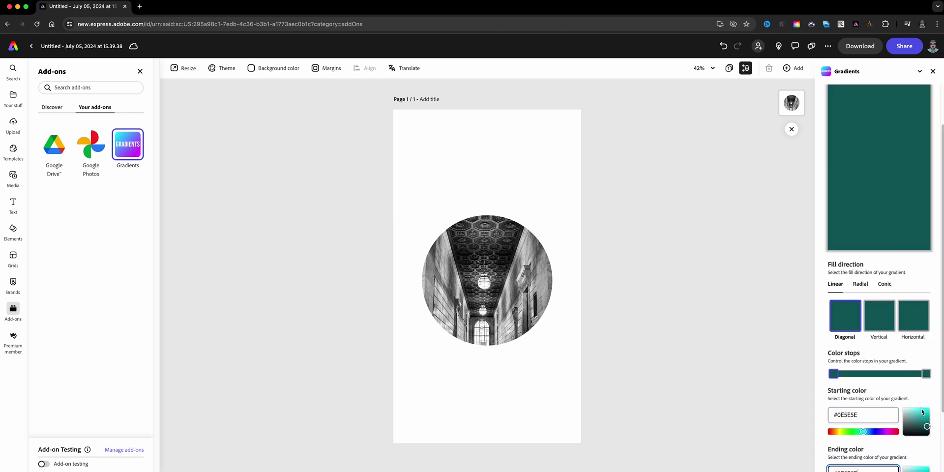
left_click_drag(923, 412, 930, 407)
- Set the gradient fill direction to Radial, centred
scroll(869, 281, "down", 1)
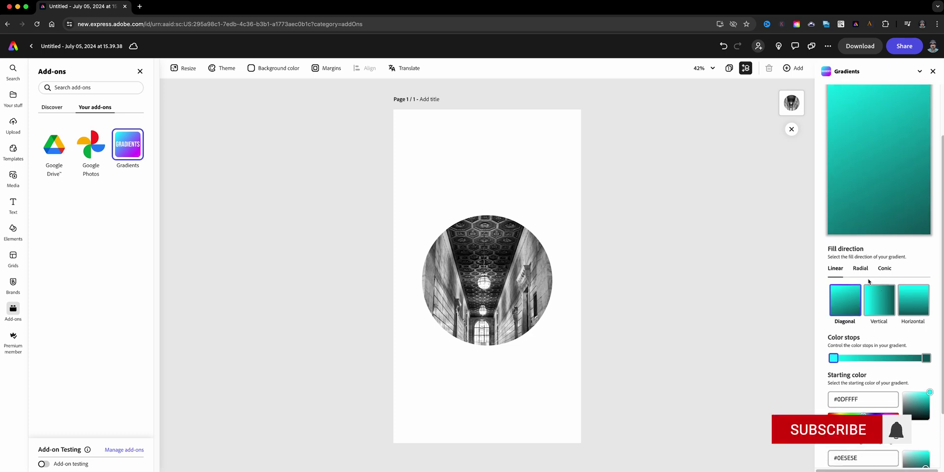
left_click(906, 297)
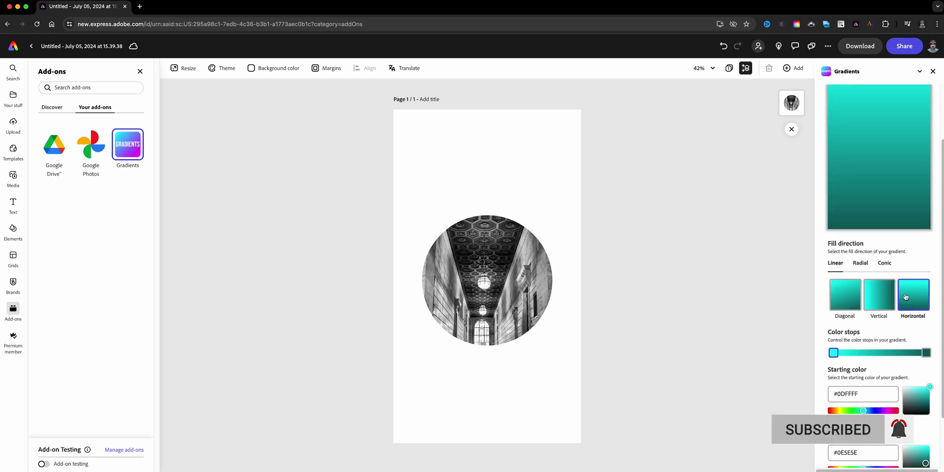
left_click(884, 264)
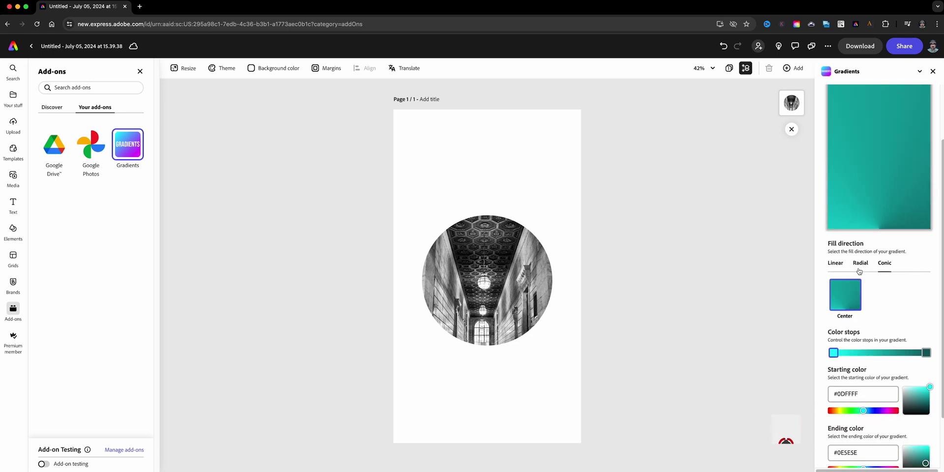
left_click(862, 266)
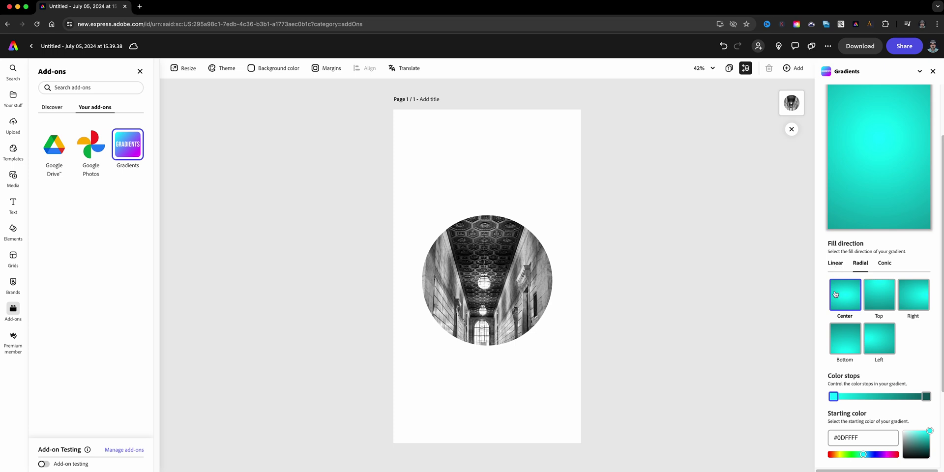
left_click(853, 304)
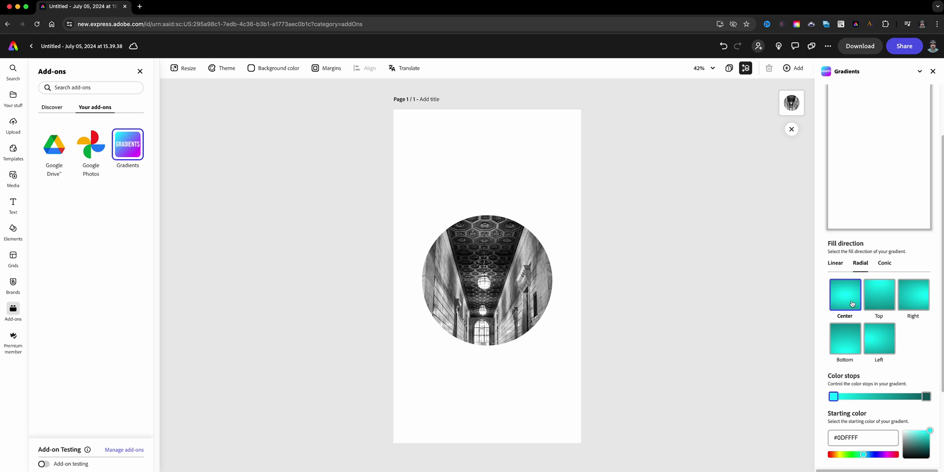
left_click(876, 296)
scroll(856, 303, "up", 3)
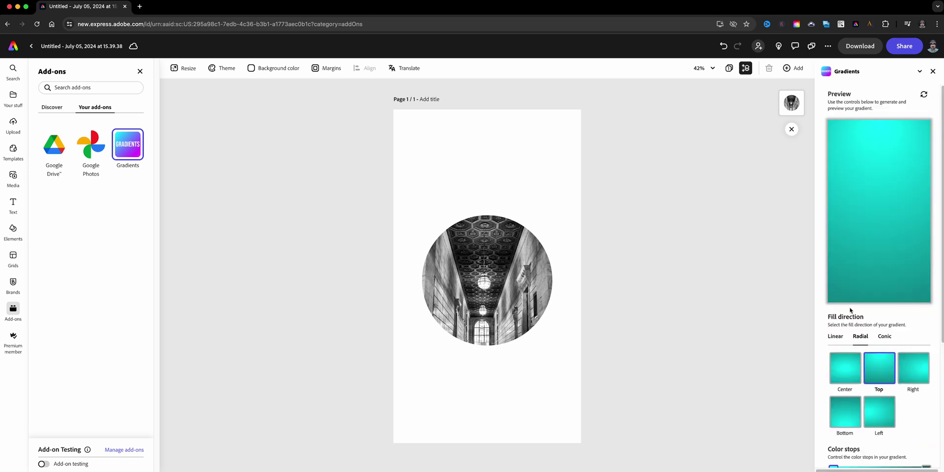
left_click(851, 368)
scroll(892, 346, "down", 4)
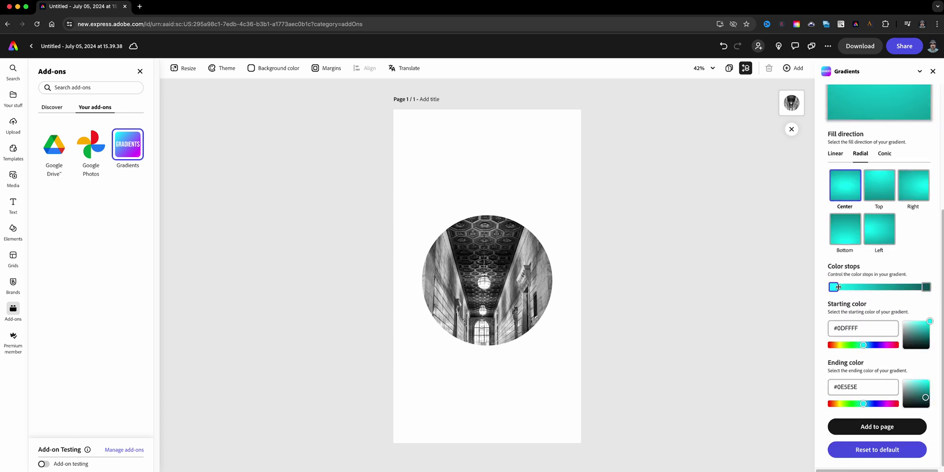
- Darken the ending colour almost to black, #020505
left_click_drag(838, 287, 764, 278)
scroll(831, 305, "up", 1)
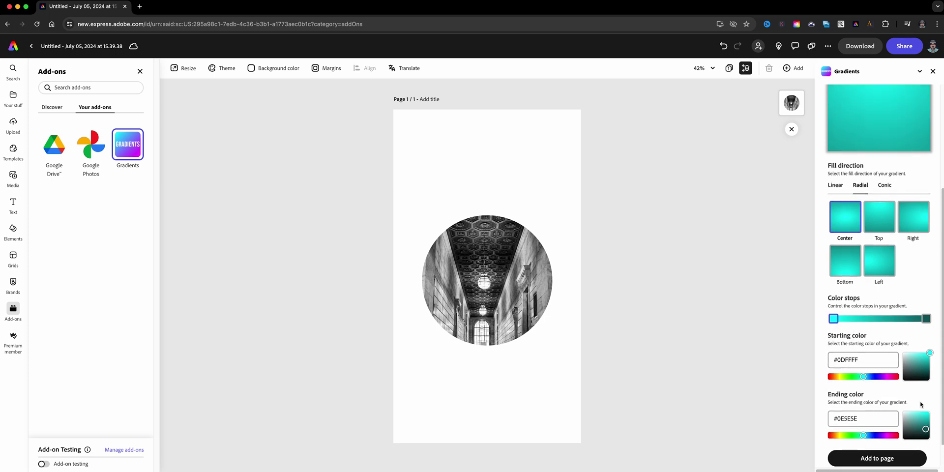
left_click_drag(930, 437, 918, 443)
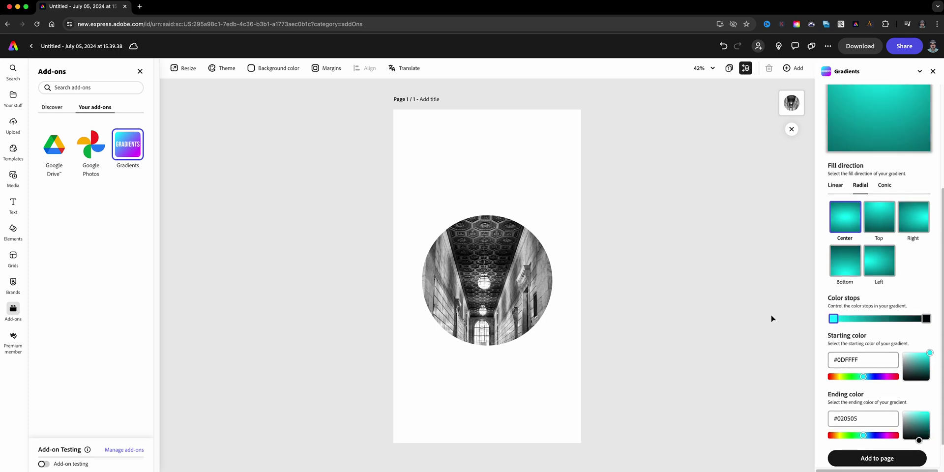
- Add the radial gradient to the page, layer it beneath the circular photo, then deselect
left_click(859, 462)
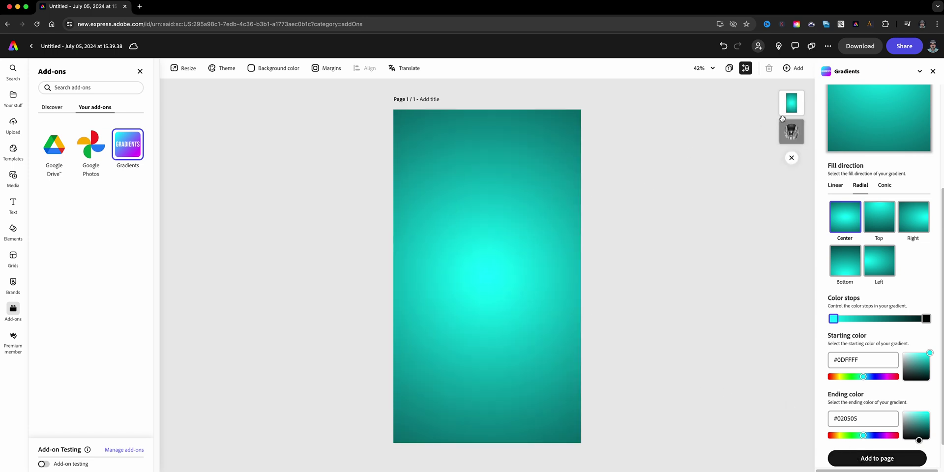
left_click_drag(792, 103, 792, 131)
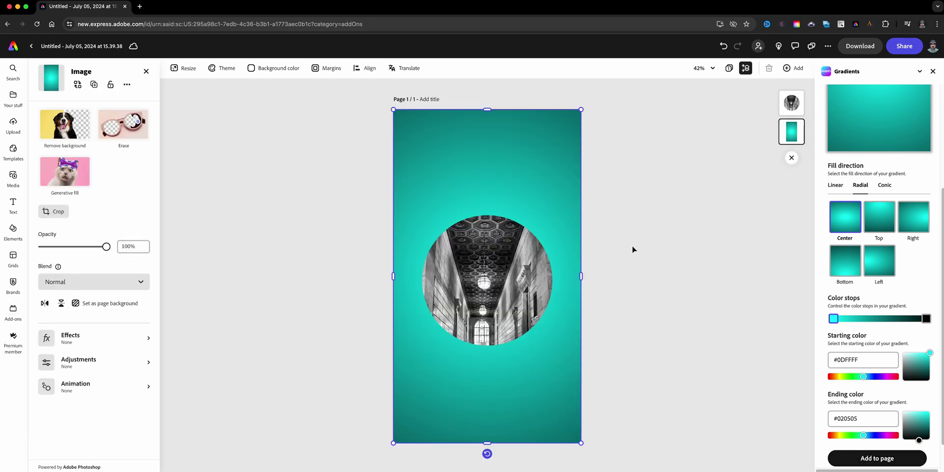
left_click(670, 265)
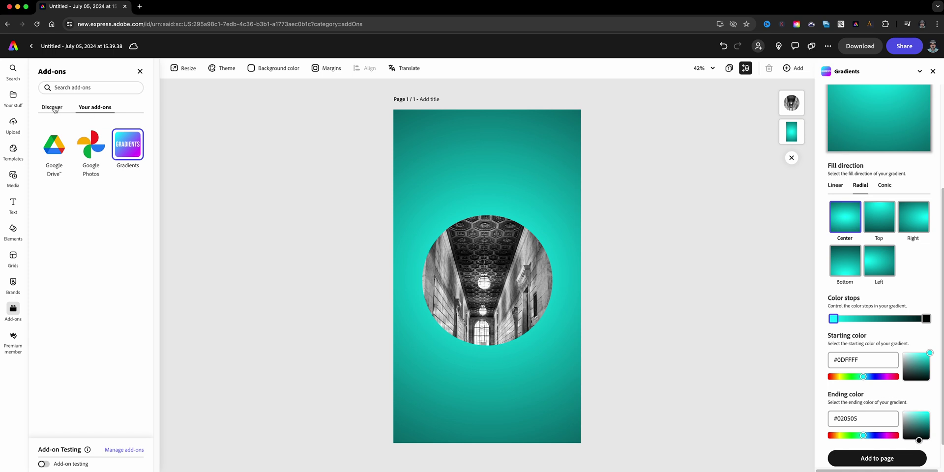
left_click(55, 109)
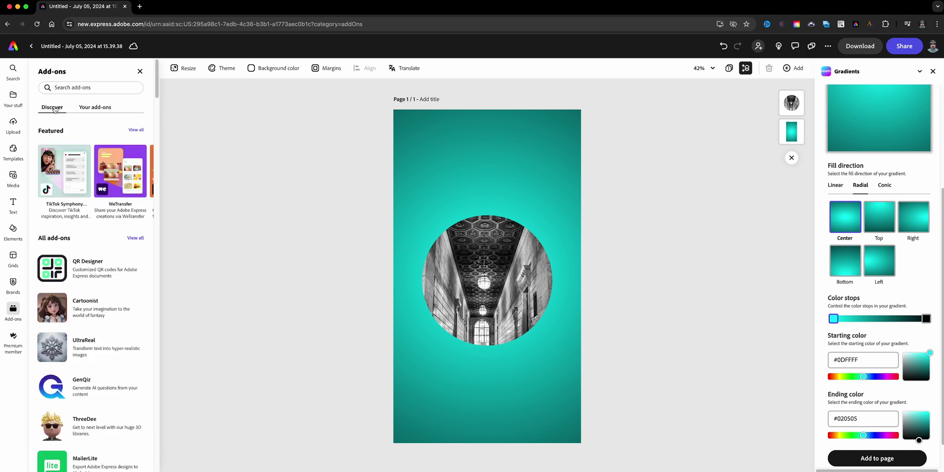
scroll(84, 246, "down", 5)
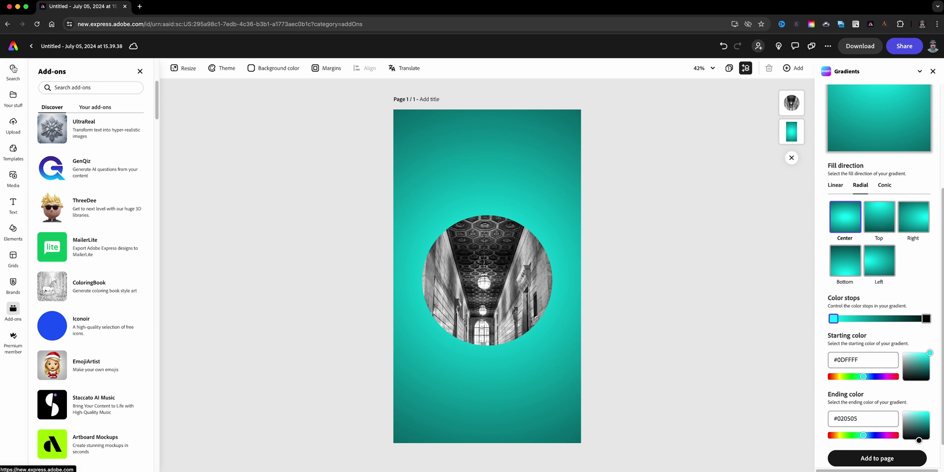
left_click(106, 109)
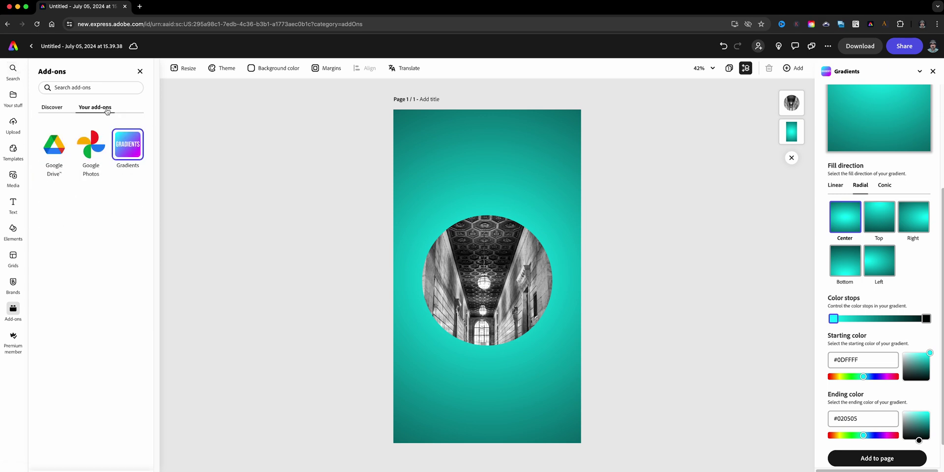